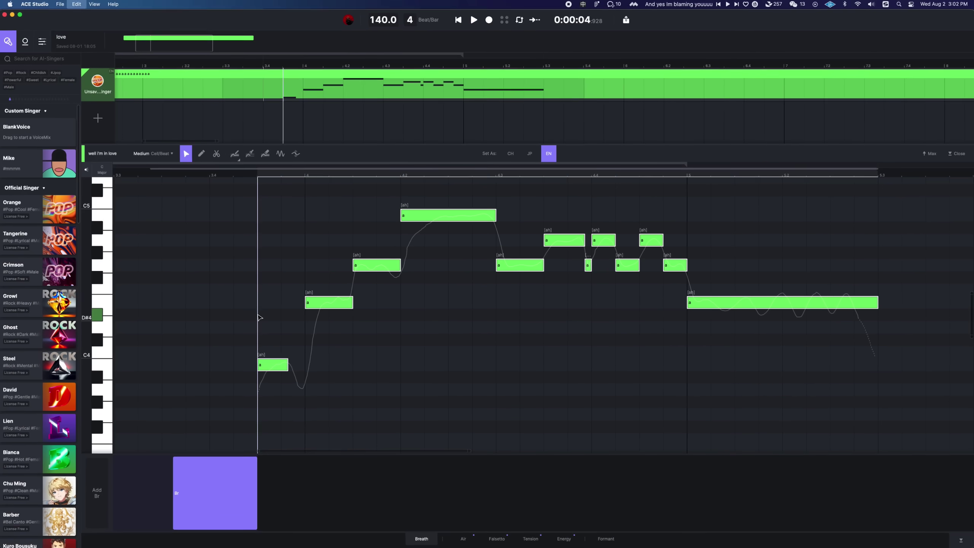
type("I'm in love")
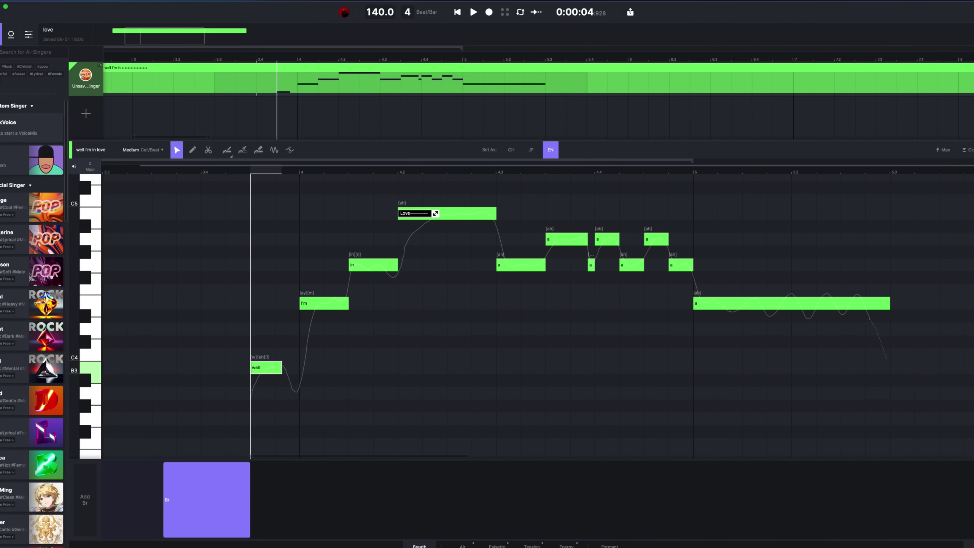
Confirm the lyric line 'well I'm in love', one word on each of the first four notes
key("Return")
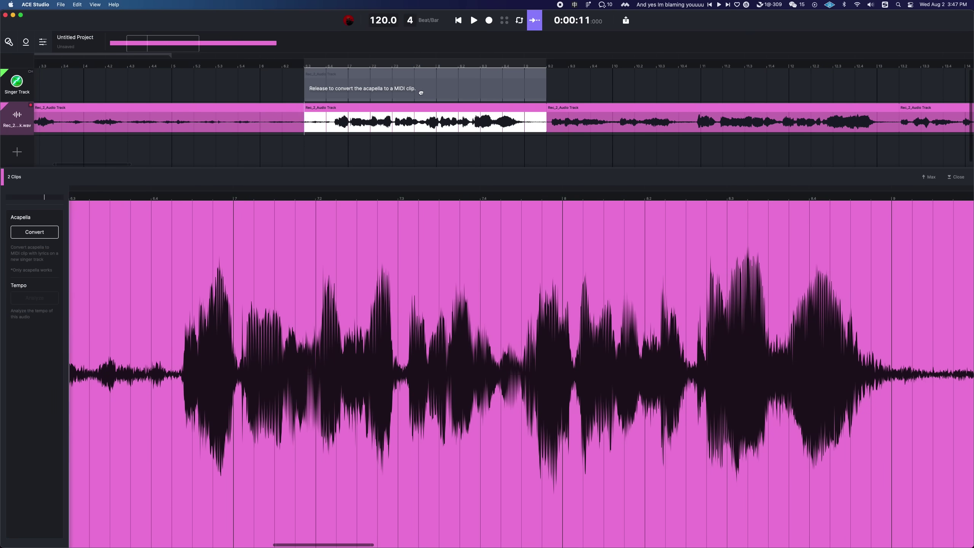
Convert the dropped audio clip into a MIDI note clip with acapella conversion
left_click(418, 93)
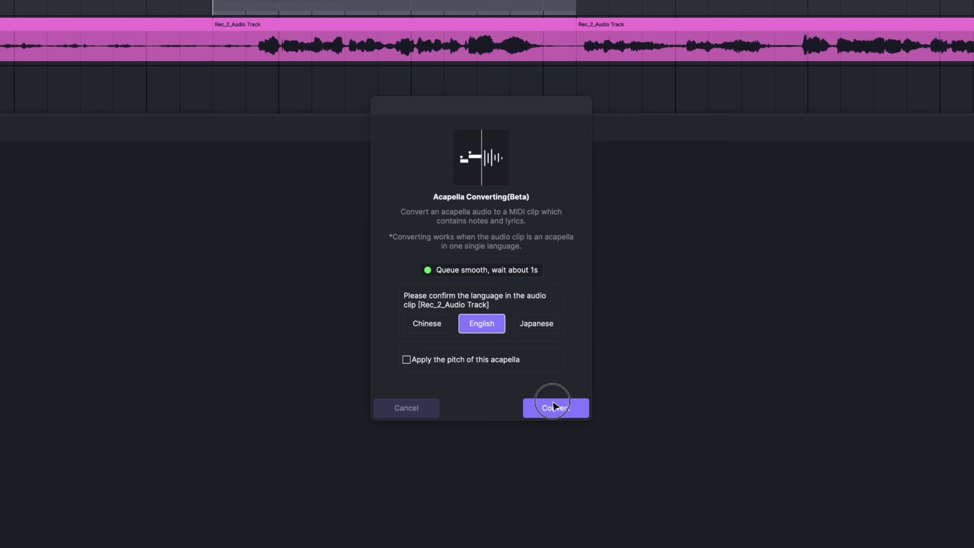
left_click(553, 407)
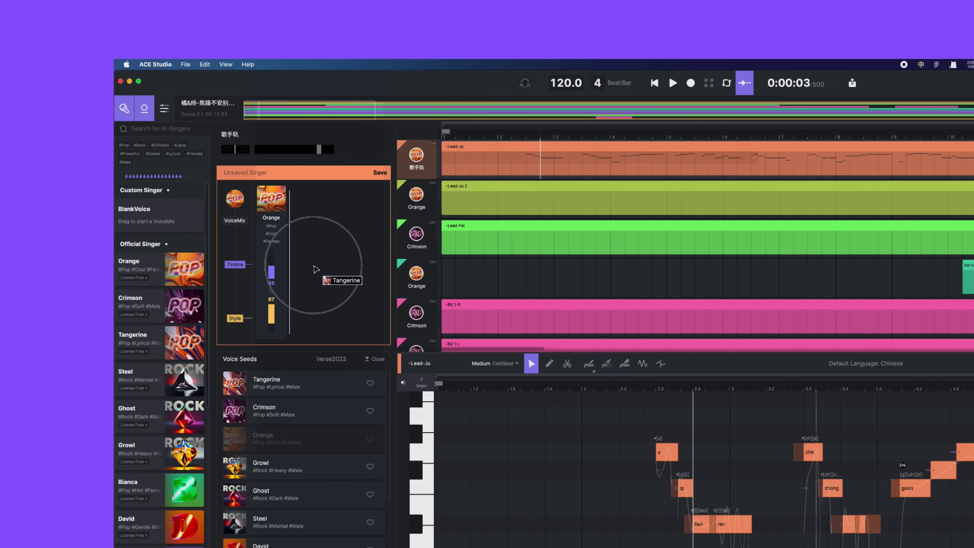
Add the Tangerine and Growl voice seeds to the mix beside Orange
left_click_drag(290, 379, 317, 277)
mouse_move(320, 462)
left_mouse_down()
mouse_move(353, 268)
mouse_move(305, 275)
left_mouse_up()
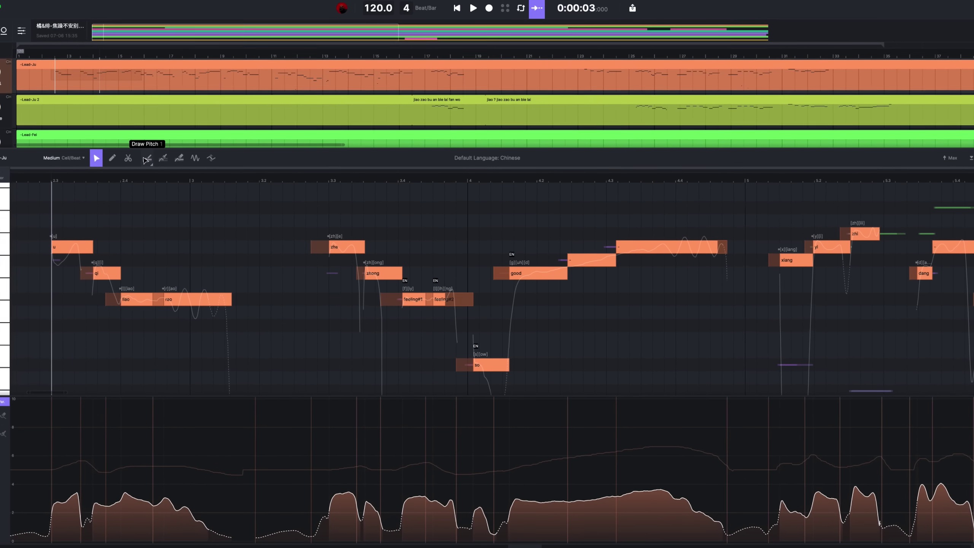
Hand-draw a pitch curve over the 'zhe' note with the Draw Pitch tool
left_click(155, 161)
scroll(398, 209, "up", 3)
scroll(397, 218, "up", 3)
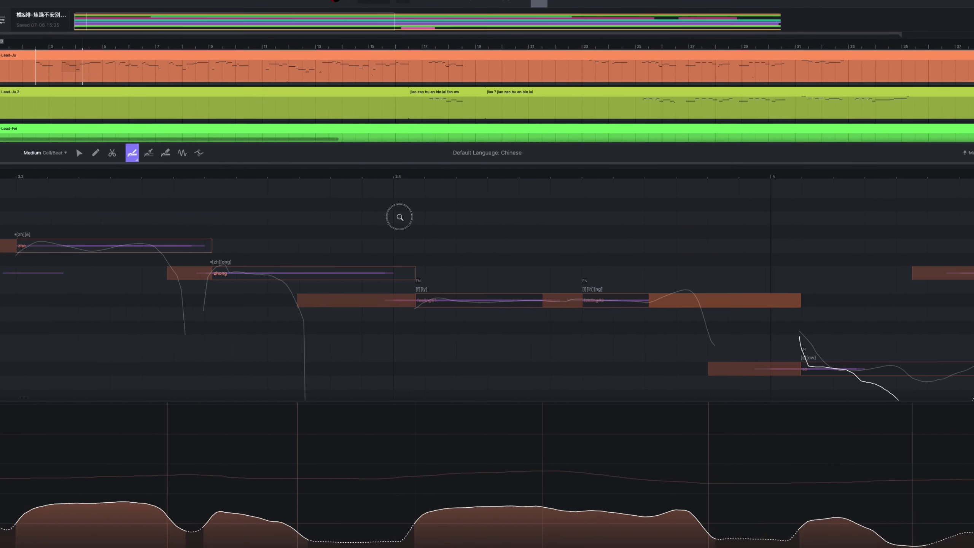
mouse_move(88, 331)
left_mouse_down()
mouse_move(329, 344)
mouse_move(718, 434)
left_mouse_up()
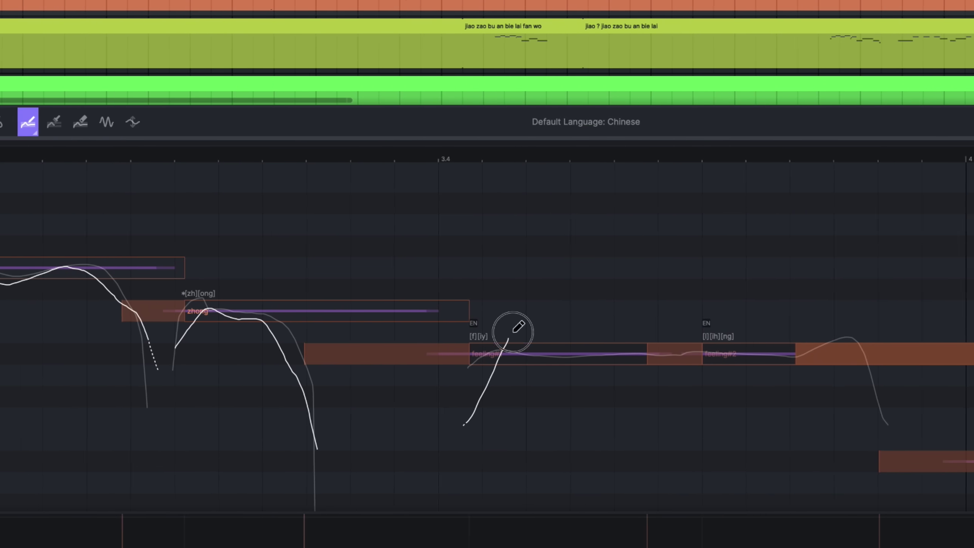